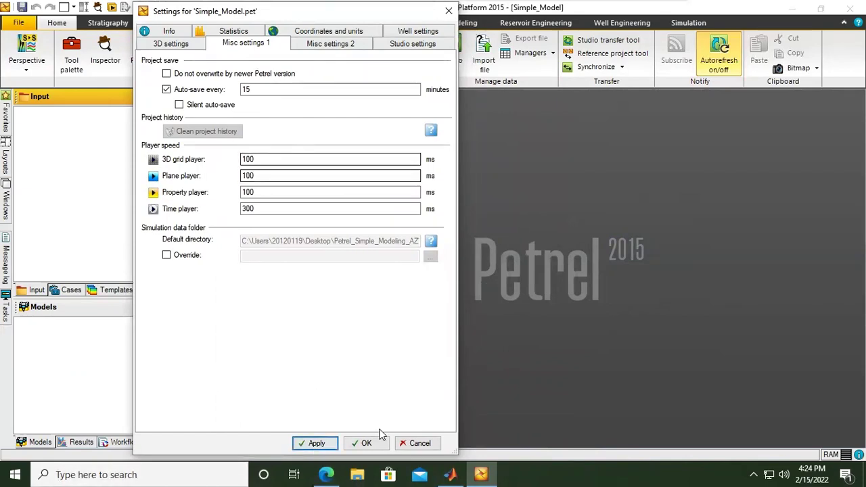
- Close the Simple_Model.pet project settings, keeping auto-save every 15 minutes
{"action": "left_click", "coordinate": [376, 442]}
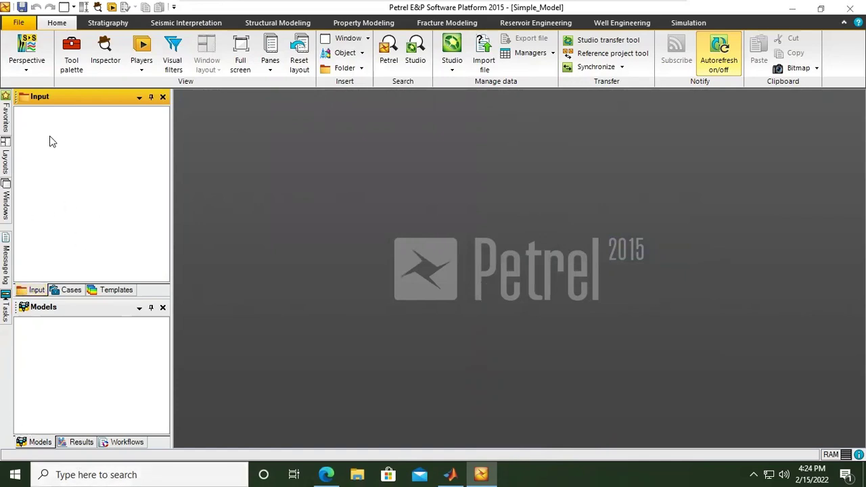
{"action": "left_click", "coordinate": [68, 290]}
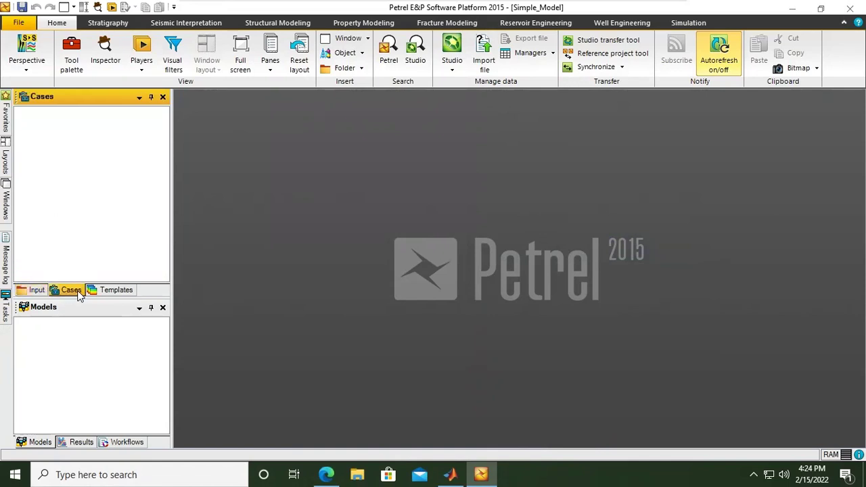
{"action": "left_click", "coordinate": [115, 290]}
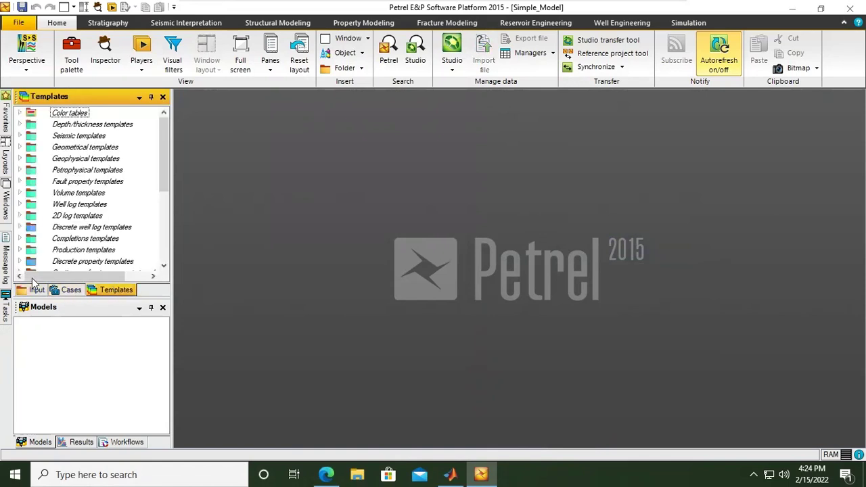
{"action": "left_click", "coordinate": [34, 290]}
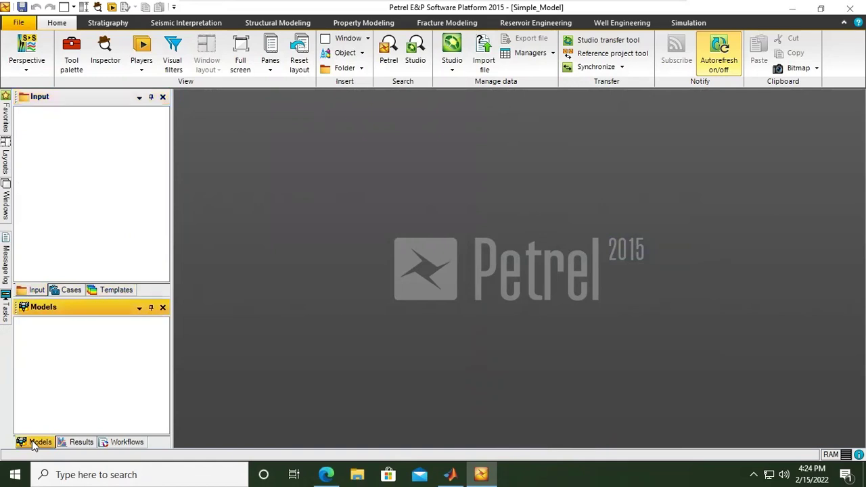
{"action": "left_click", "coordinate": [81, 441]}
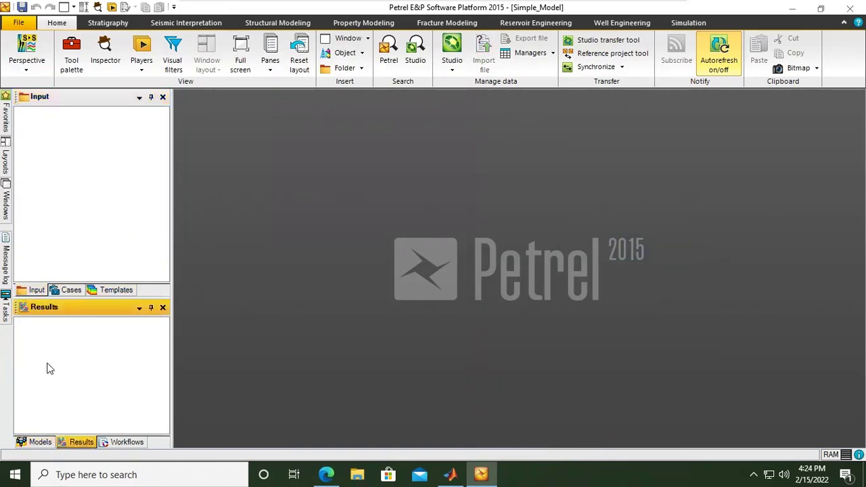
{"action": "left_click", "coordinate": [134, 441]}
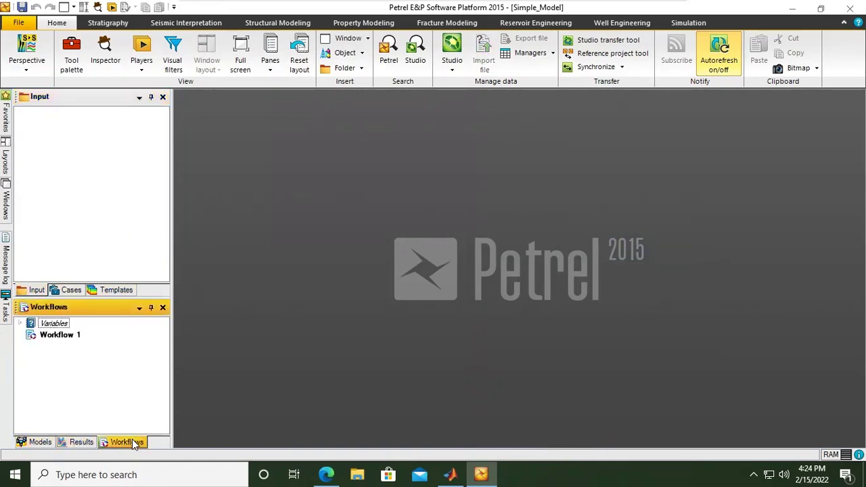
{"action": "left_click", "coordinate": [38, 444]}
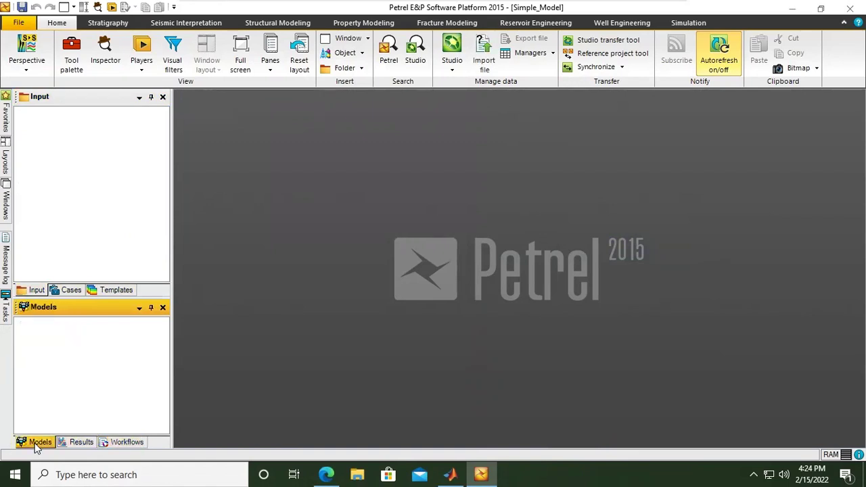
{"action": "left_click", "coordinate": [68, 290]}
{"action": "left_click", "coordinate": [101, 289]}
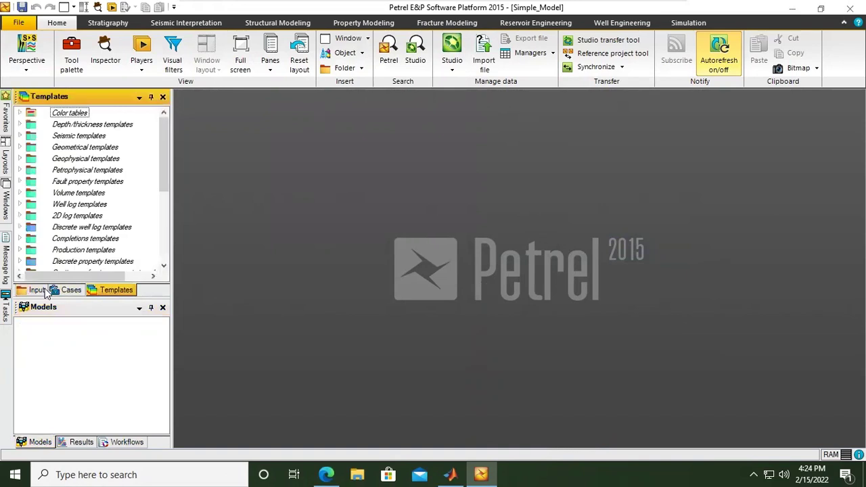
{"action": "left_click", "coordinate": [29, 287]}
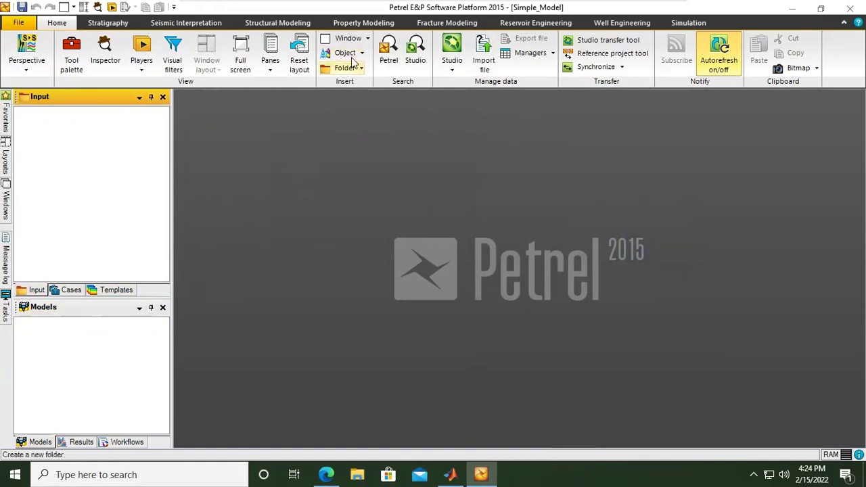
- Add the Processes pane to the side panel from the Home panes list
{"action": "left_click", "coordinate": [362, 39]}
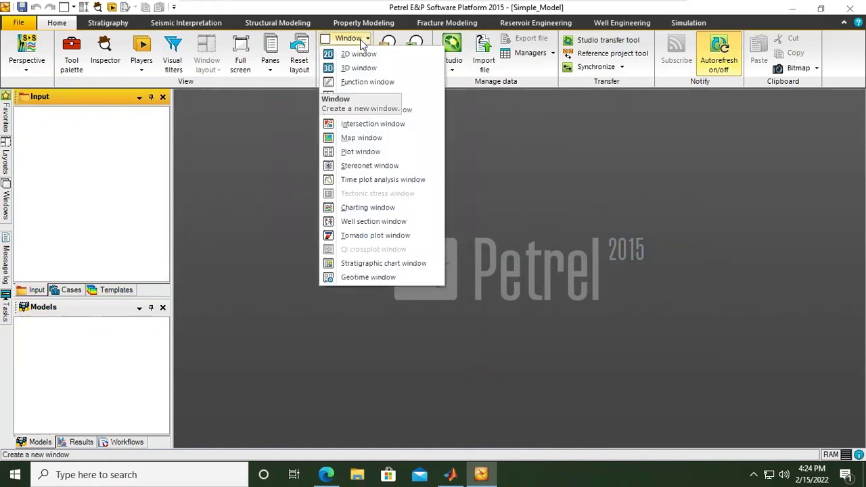
{"action": "left_click", "coordinate": [367, 164]}
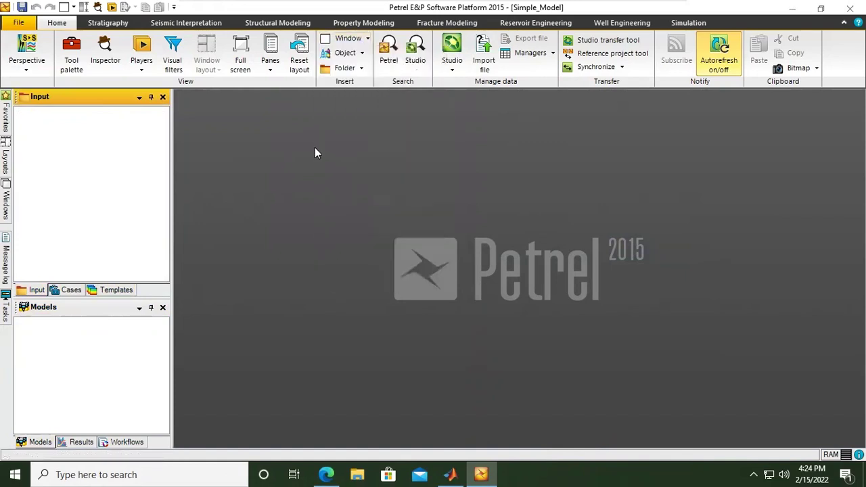
{"action": "left_click", "coordinate": [273, 67]}
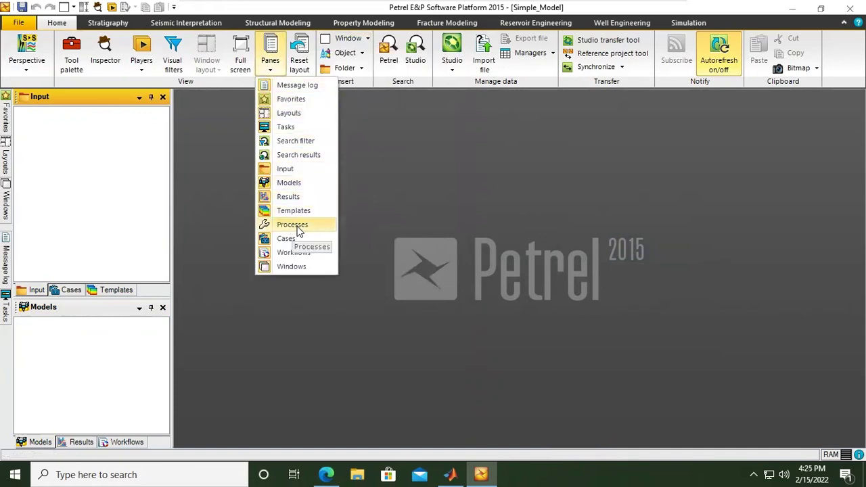
{"action": "left_click", "coordinate": [296, 227]}
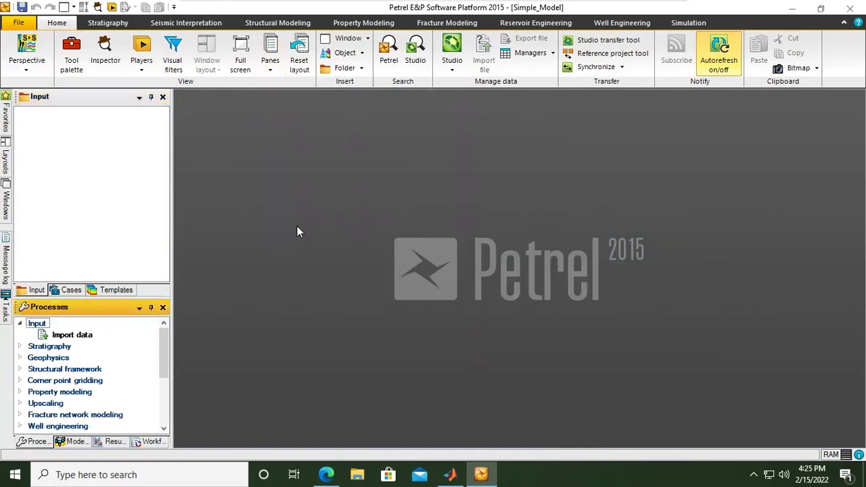
- Widen the side panels and check the Models, Results and Workflows panes before returning to Processes
{"action": "left_click_drag", "start_coordinate": [171, 327], "coordinate": [290, 323]}
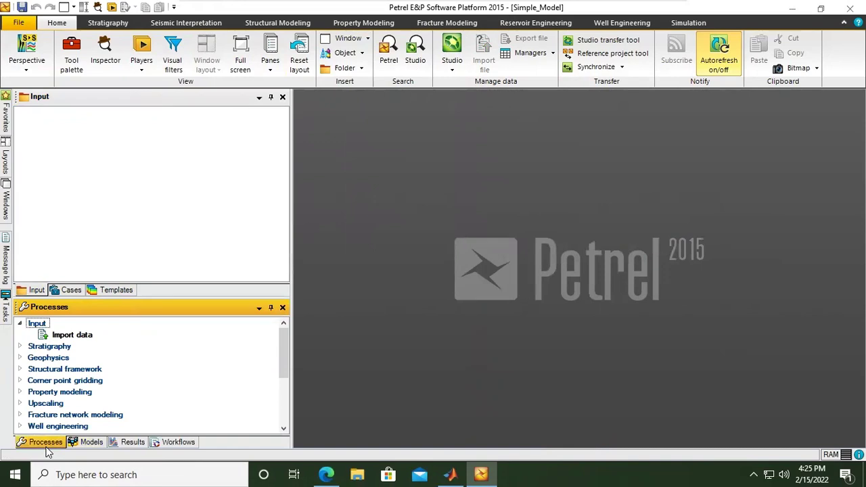
{"action": "left_click", "coordinate": [91, 442]}
{"action": "left_click", "coordinate": [133, 442]}
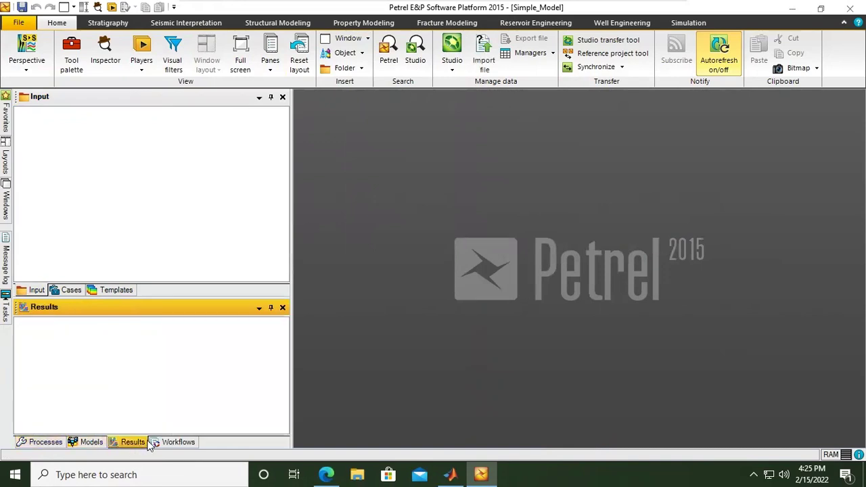
{"action": "left_click", "coordinate": [179, 443]}
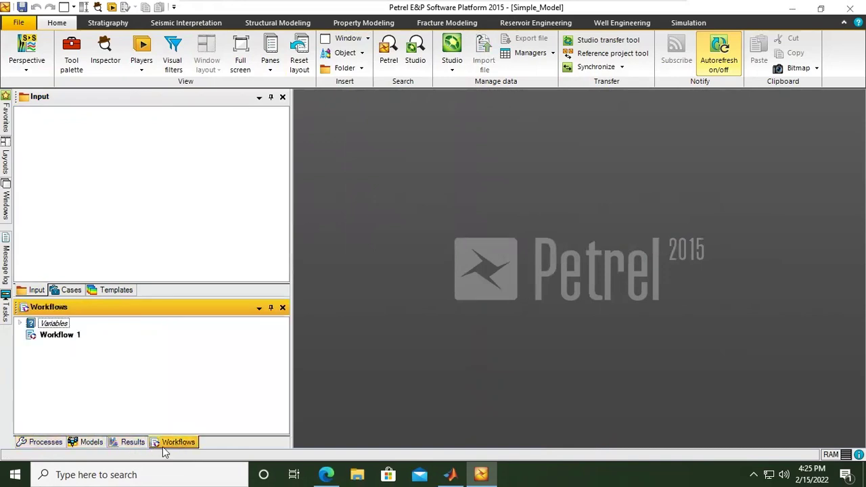
{"action": "left_click", "coordinate": [45, 445]}
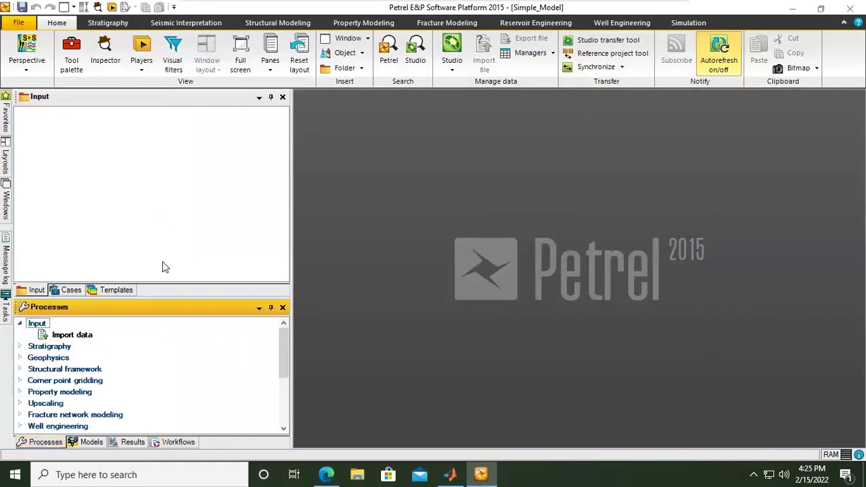
- Enlarge the Processes pane, expand Utilities and select Make simple grid
{"action": "left_click_drag", "start_coordinate": [161, 297], "coordinate": [160, 234]}
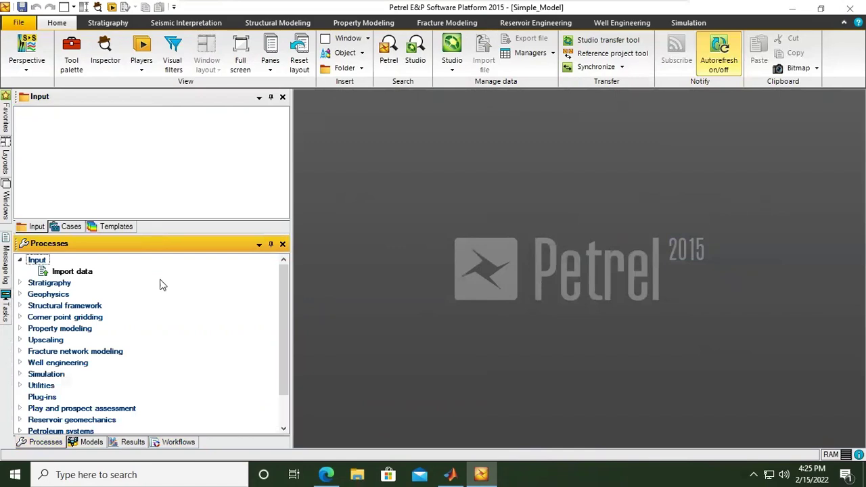
{"action": "scroll", "coordinate": [284, 329], "scroll_direction": "down", "scroll_amount": 1}
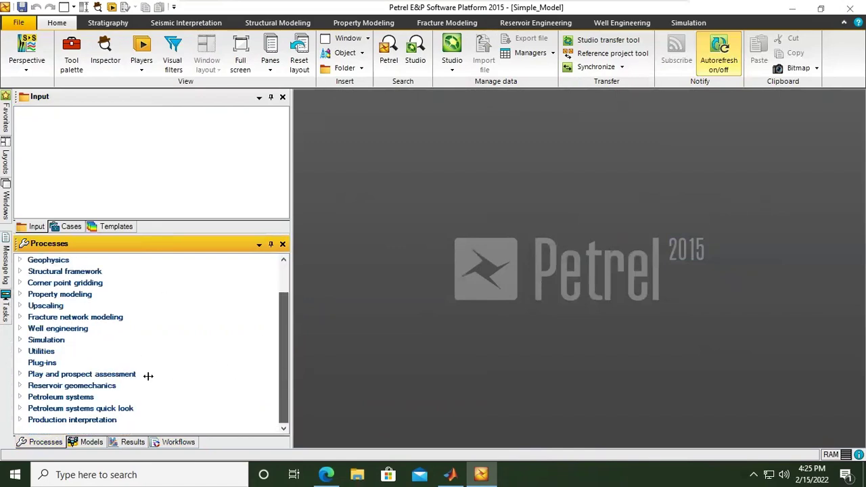
{"action": "left_click", "coordinate": [20, 351]}
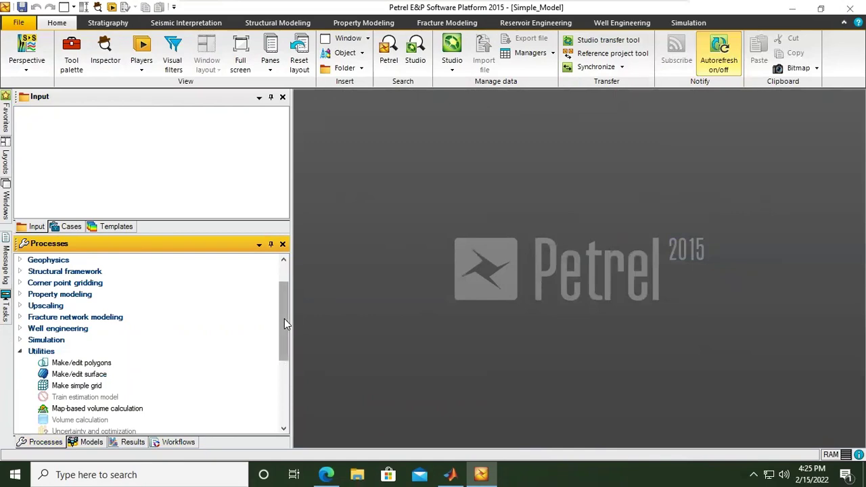
{"action": "left_click_drag", "start_coordinate": [282, 324], "coordinate": [283, 336]}
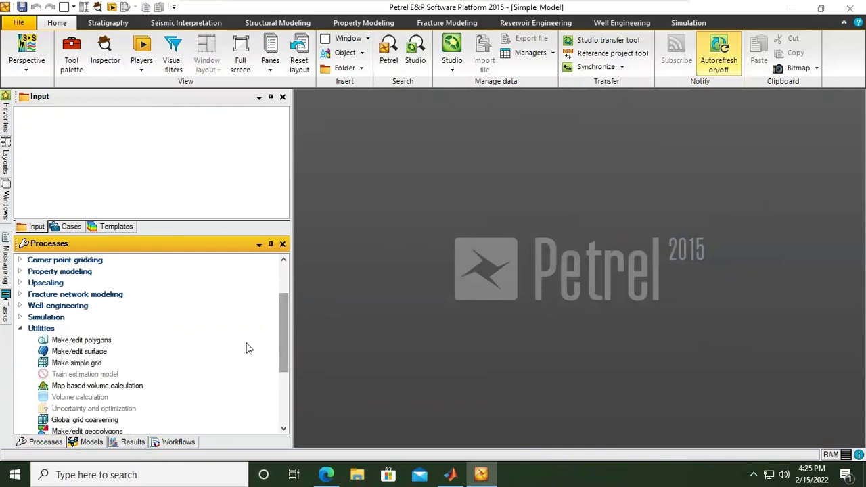
{"action": "left_click", "coordinate": [86, 364]}
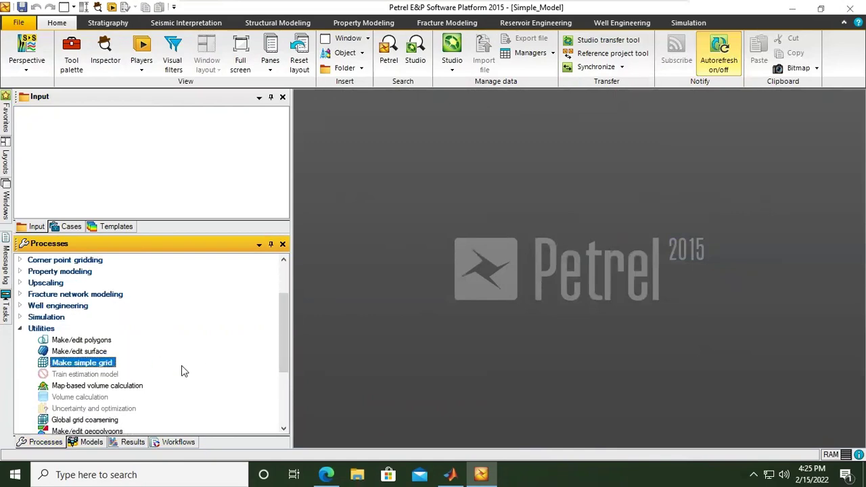
- Open the Make simple grid dialog and narrow the side panels to make room for it
{"action": "double_click", "coordinate": [97, 363]}
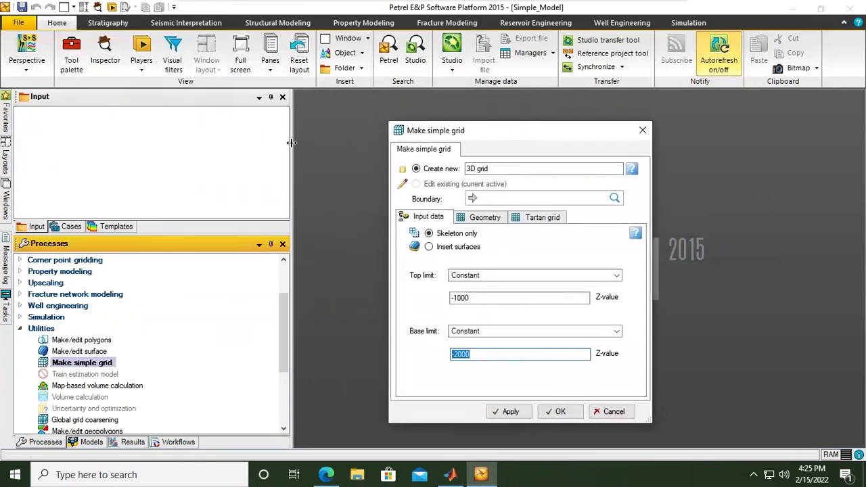
{"action": "left_click_drag", "start_coordinate": [291, 144], "coordinate": [152, 155]}
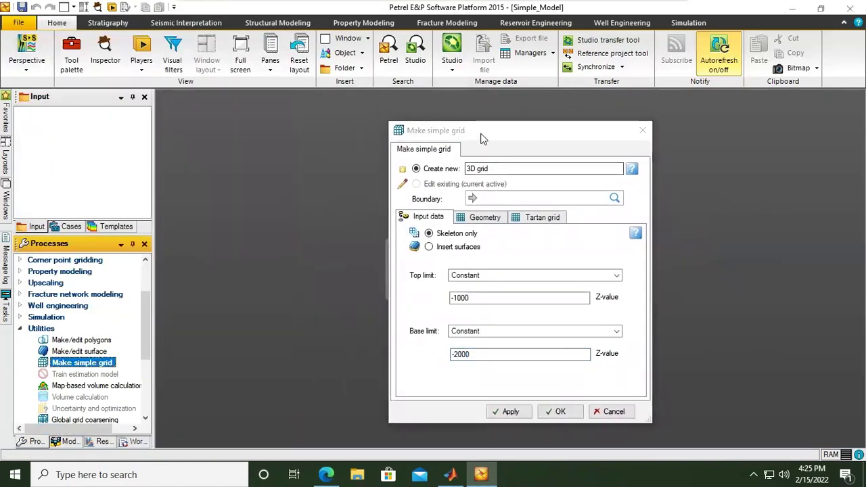
{"action": "left_click_drag", "start_coordinate": [482, 135], "coordinate": [405, 140]}
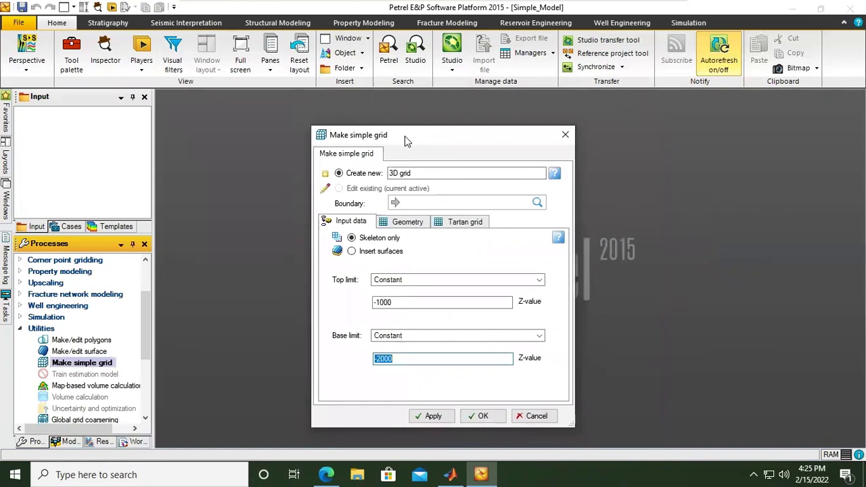
- Name the new grid 'Simple' and keep Skeleton only after briefly trying Insert surfaces
{"action": "left_click", "coordinate": [443, 173]}
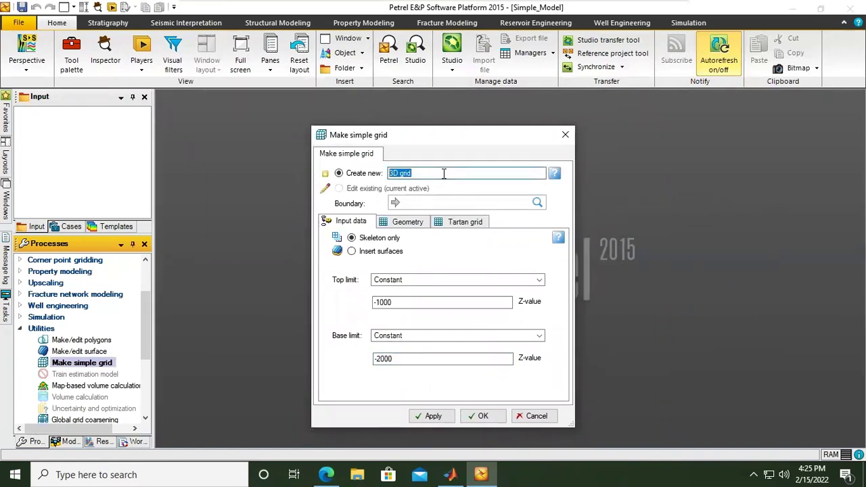
{"action": "type", "text": "Simple"}
{"action": "left_click", "coordinate": [352, 252]}
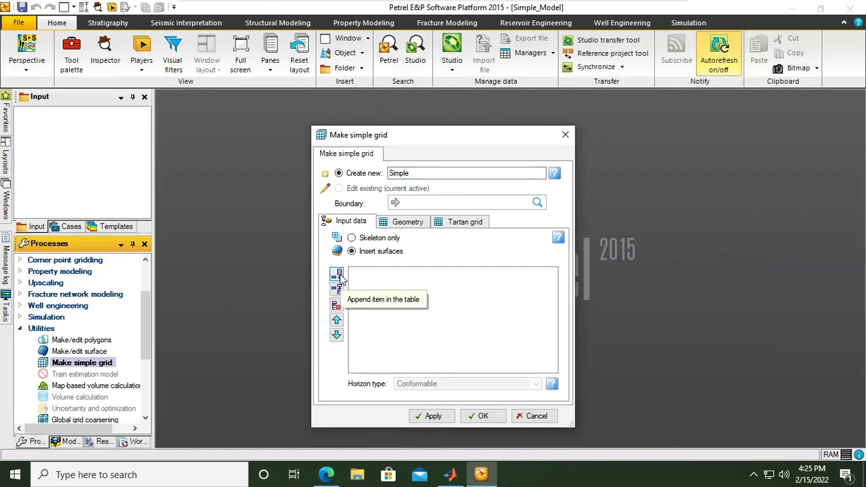
{"action": "left_click", "coordinate": [372, 239]}
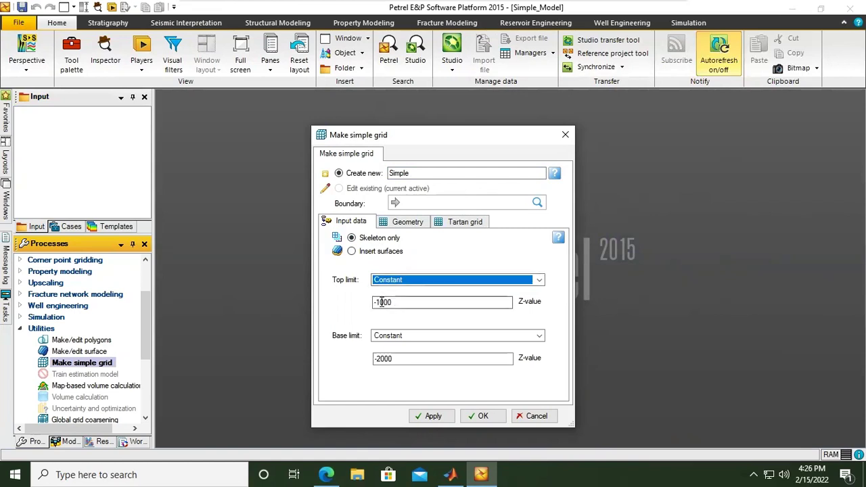
- Set the constant top limit Z-value to -7475
{"action": "left_click_drag", "start_coordinate": [379, 302], "coordinate": [414, 305]}
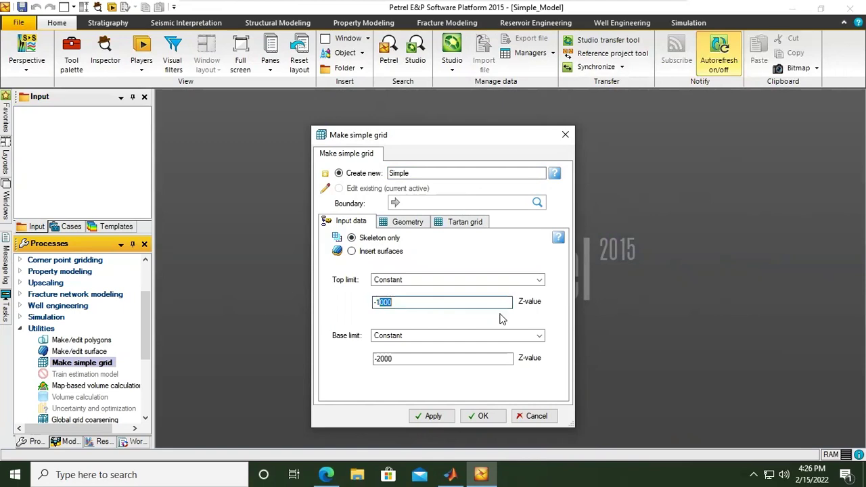
{"action": "key", "text": "BackSpace"}
{"action": "key", "text": "BackSpace"}
{"action": "type", "text": "73"}
{"action": "key", "text": "BackSpace"}
{"action": "type", "text": "475"}
{"action": "left_click", "coordinate": [376, 302]}
{"action": "left_click_drag", "start_coordinate": [396, 303], "coordinate": [382, 308]}
{"action": "left_click", "coordinate": [409, 279]}
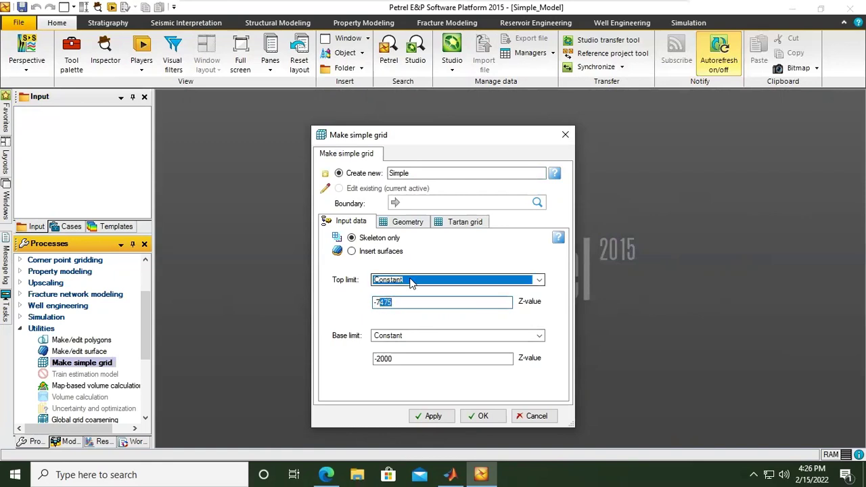
{"action": "left_click", "coordinate": [343, 324]}
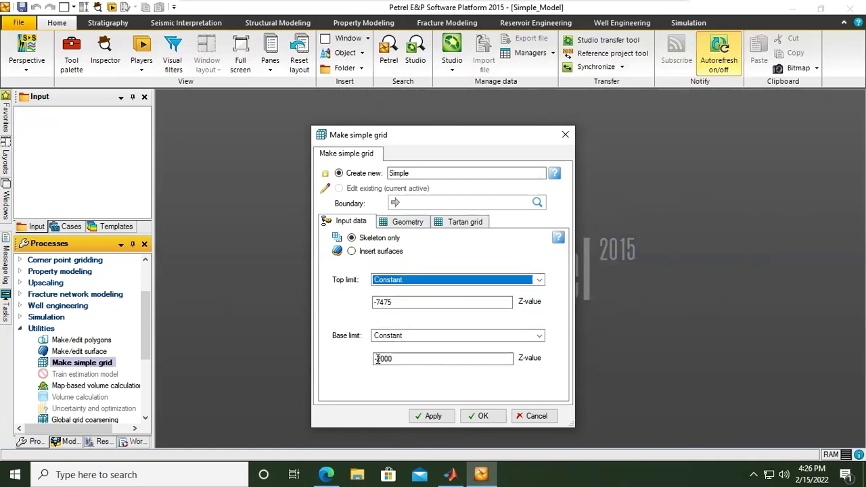
- Set the base limit Z-value to -9160 and view the Tartan grid options
{"action": "left_click_drag", "start_coordinate": [379, 359], "coordinate": [420, 361]}
{"action": "type", "text": "-9"}
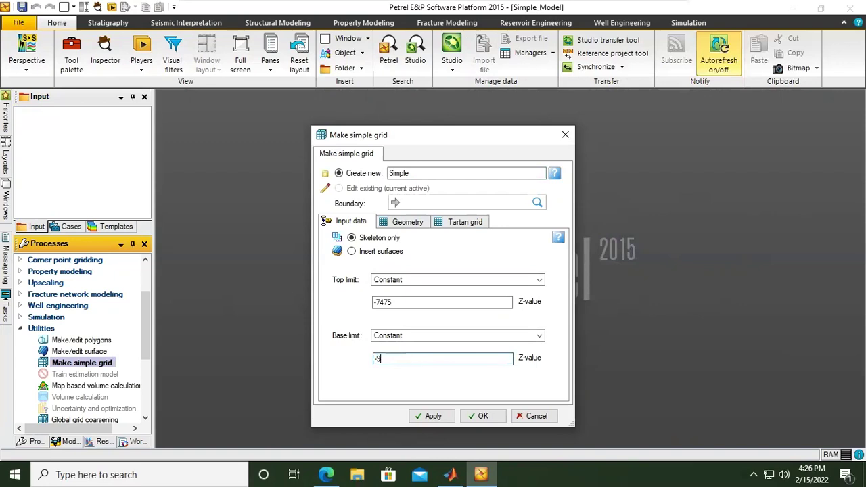
{"action": "type", "text": "160"}
{"action": "left_click", "coordinate": [410, 301]}
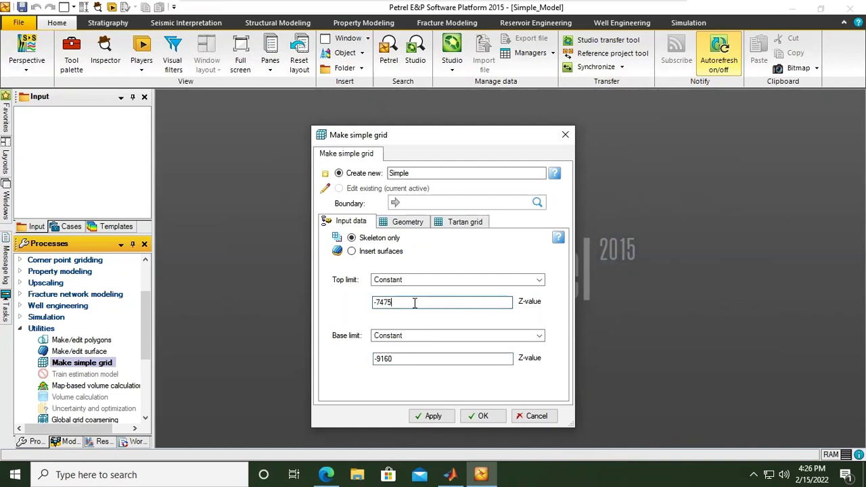
{"action": "left_click", "coordinate": [452, 225]}
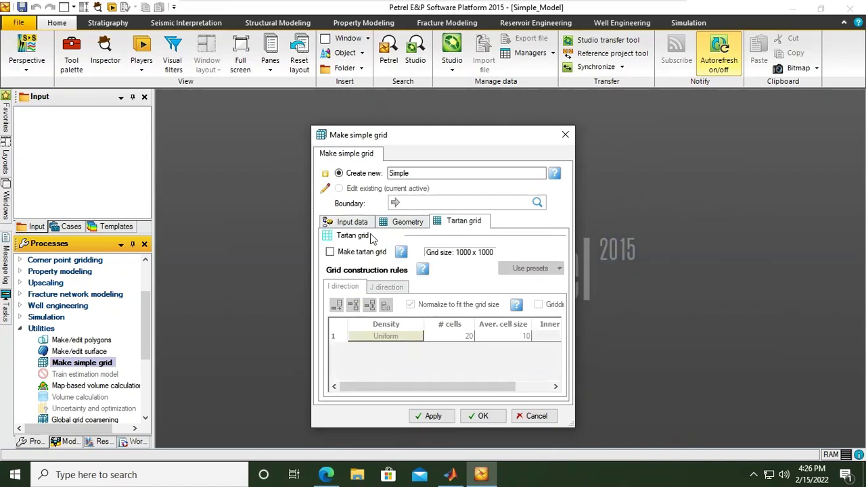
- Return to the Input data settings of the Make simple grid dialog
{"action": "left_click", "coordinate": [352, 223]}
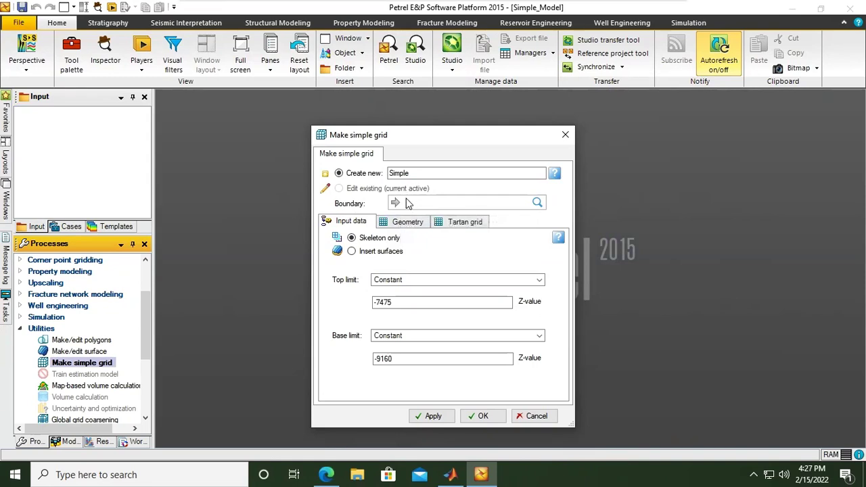
- On Geometry, set X and Y max to 10000, X increment 500, Y increment 50, and apply
{"action": "left_click", "coordinate": [391, 225]}
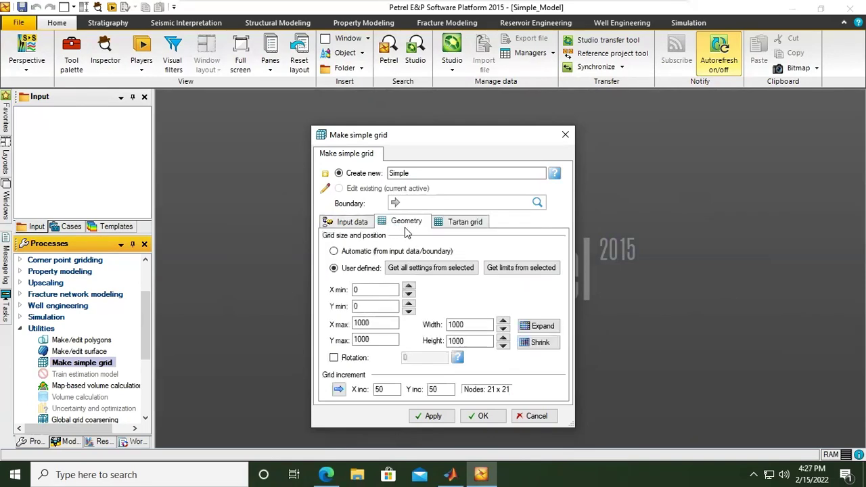
{"action": "left_click_drag", "start_coordinate": [424, 139], "coordinate": [416, 97]}
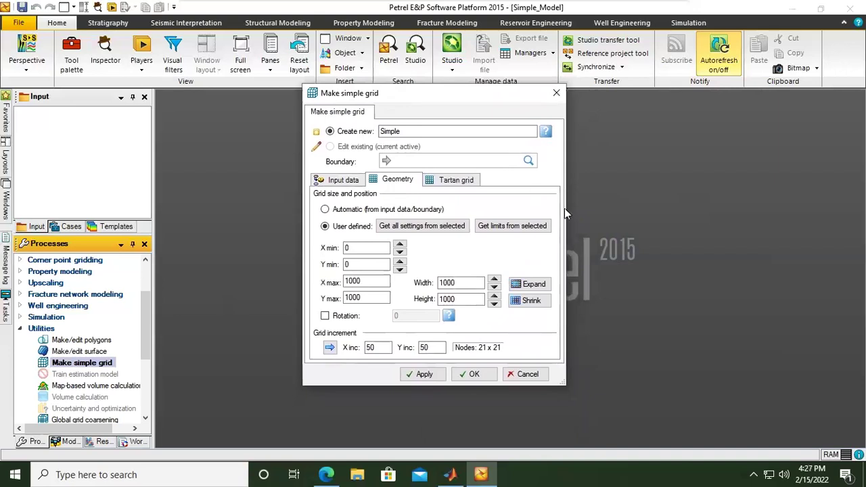
{"action": "left_click_drag", "start_coordinate": [565, 214], "coordinate": [662, 212]}
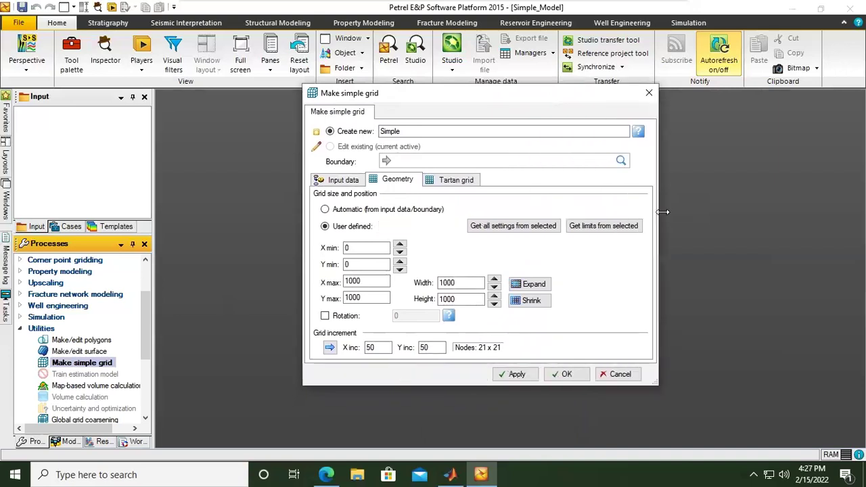
{"action": "left_click", "coordinate": [373, 282]}
{"action": "type", "text": "0"}
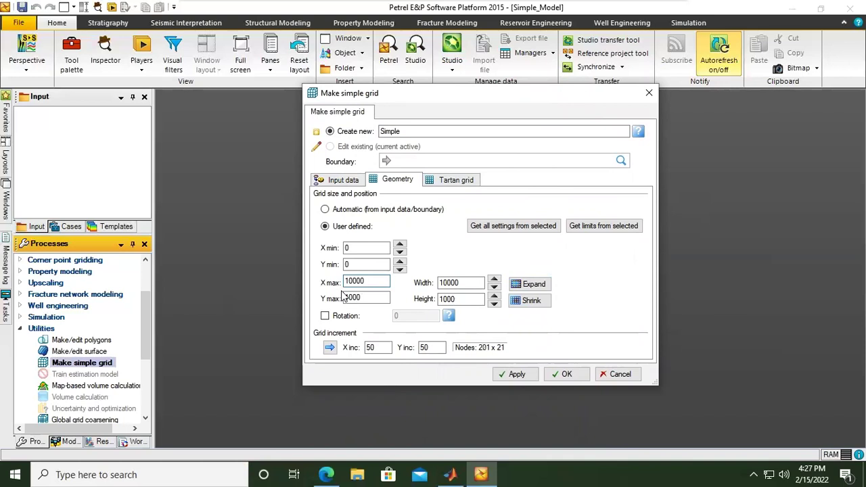
{"action": "left_click", "coordinate": [371, 298]}
{"action": "type", "text": "0"}
{"action": "double_click", "coordinate": [383, 347]}
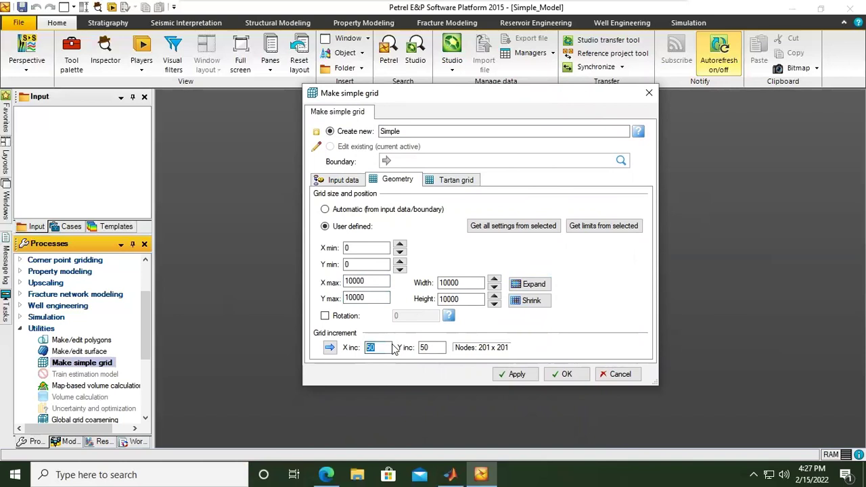
{"action": "type", "text": "500"}
{"action": "double_click", "coordinate": [430, 348]}
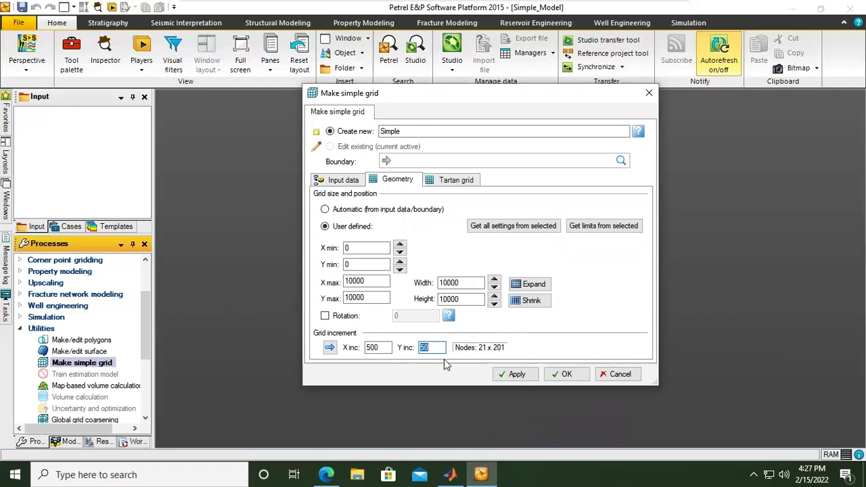
{"action": "left_click", "coordinate": [517, 374]}
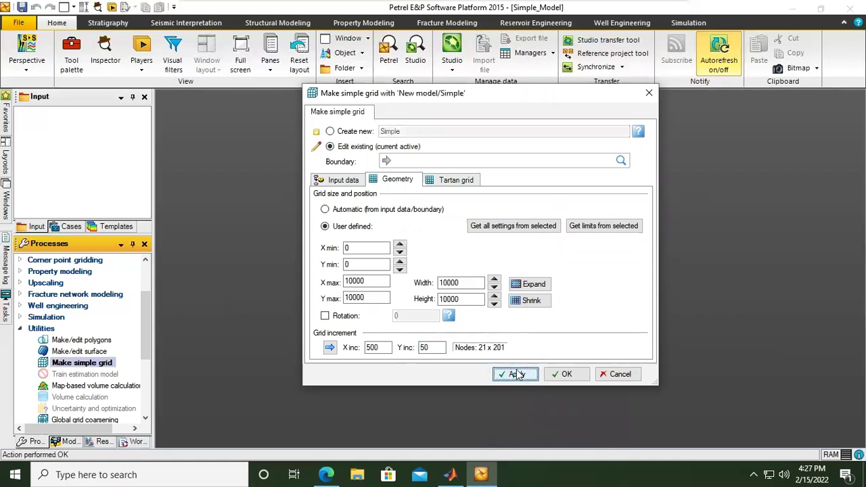
- Close the grid dialog and expand New model and Simple in the Models tree
{"action": "left_click", "coordinate": [566, 374]}
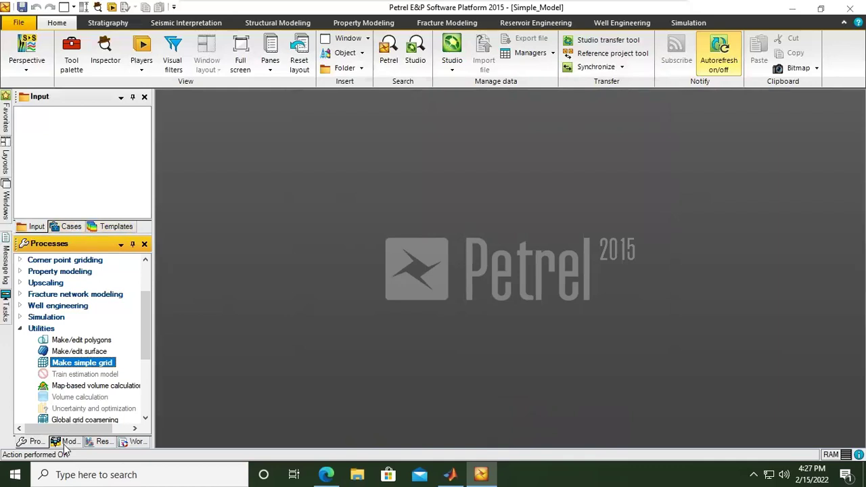
{"action": "left_click", "coordinate": [30, 441]}
{"action": "left_click", "coordinate": [67, 440]}
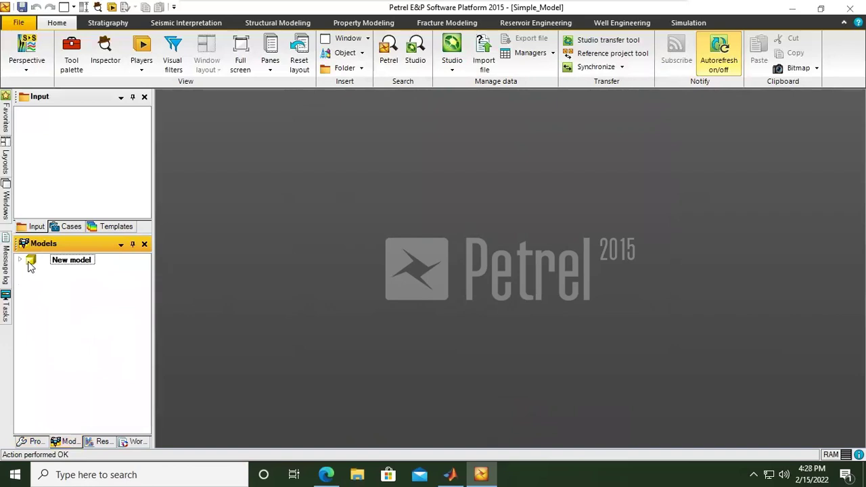
{"action": "left_click", "coordinate": [67, 261]}
{"action": "left_click", "coordinate": [21, 260]}
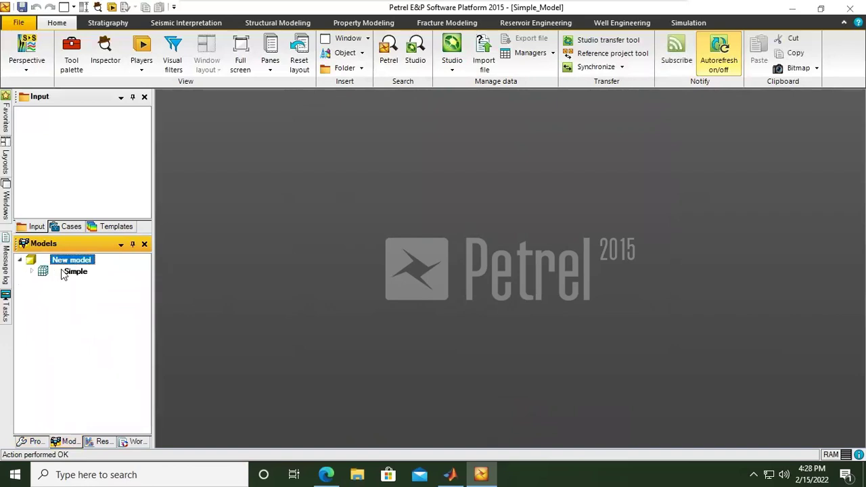
{"action": "left_click", "coordinate": [66, 273]}
{"action": "left_click", "coordinate": [31, 272]}
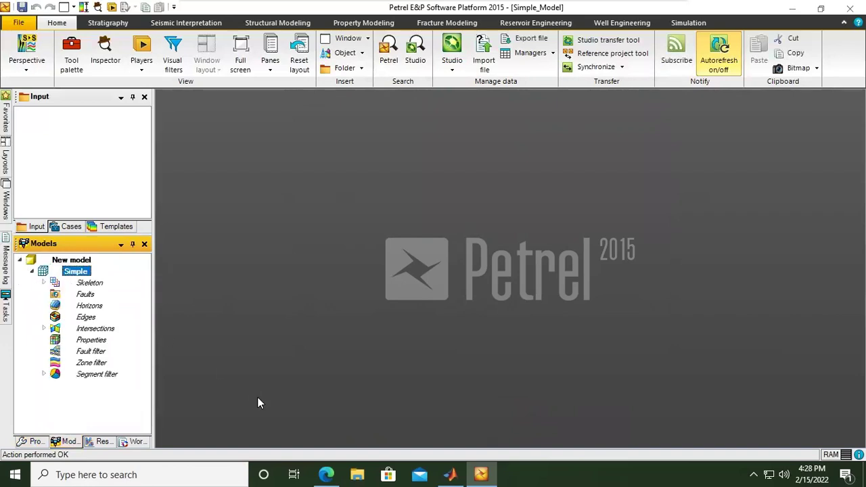